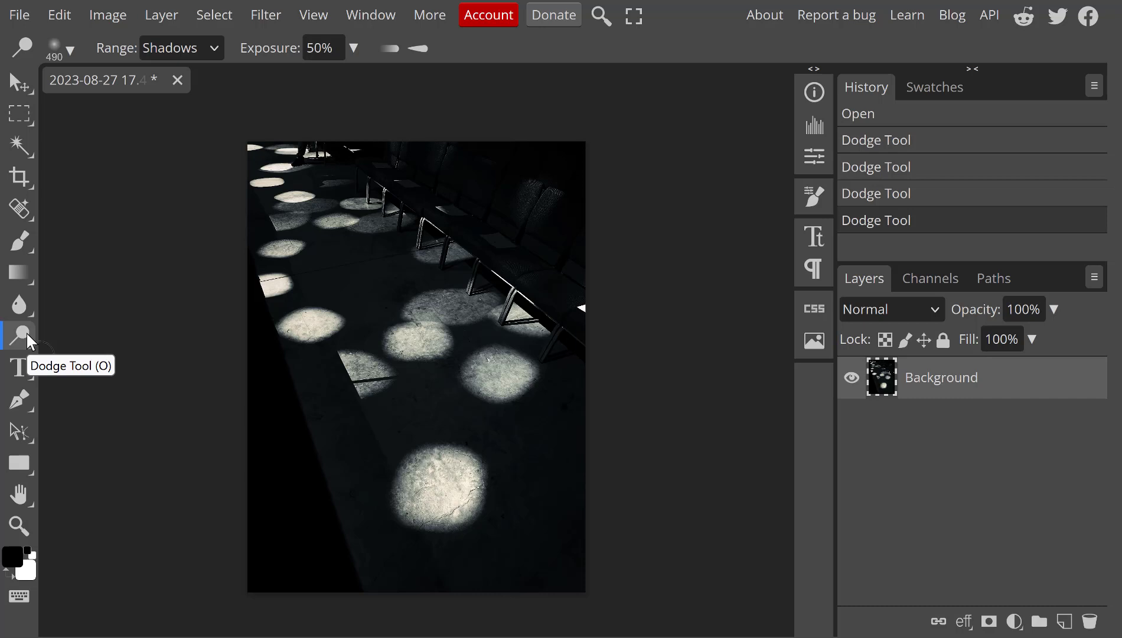
# Set the dodge brush to the Hard Round preset at 725 px.
pyautogui.hotkey('ctrl', 'v')
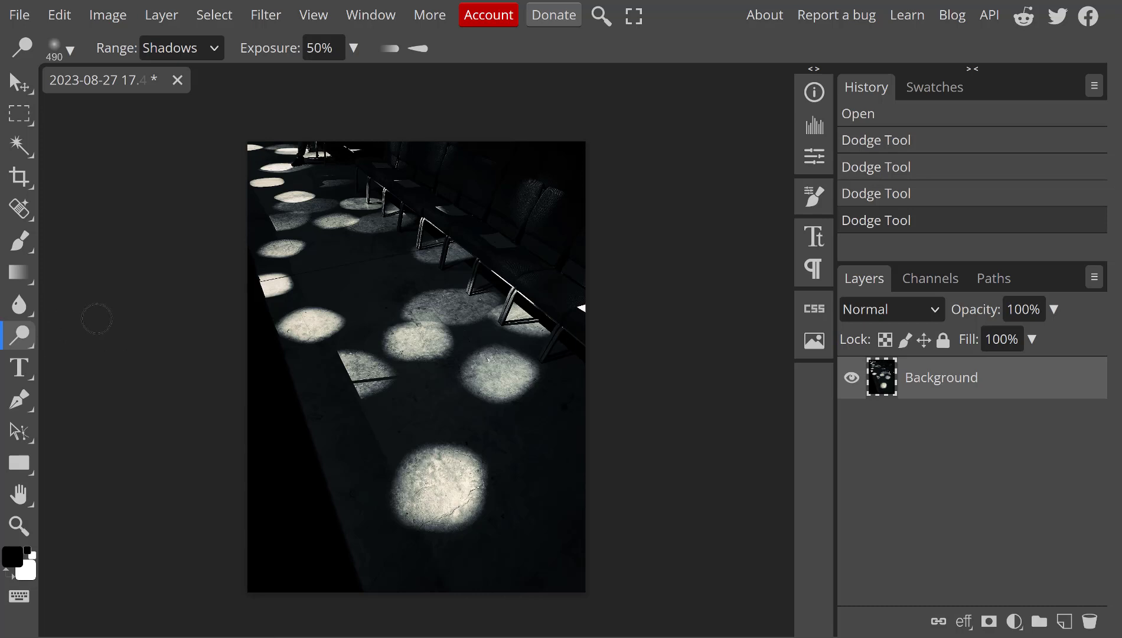
pyautogui.click(72, 49)
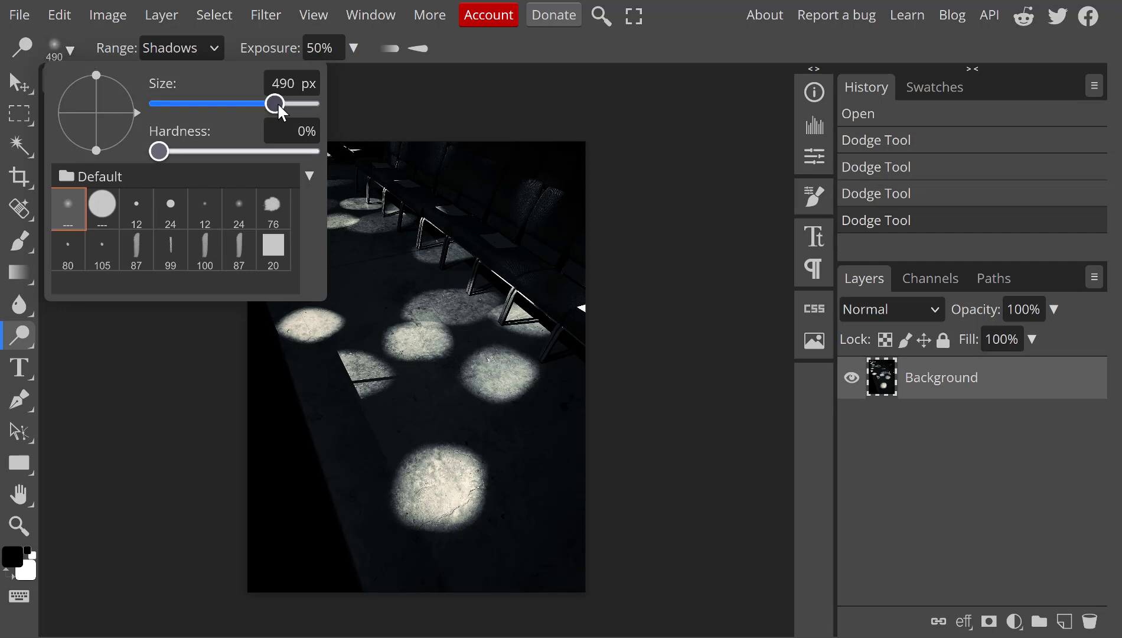
pyautogui.moveTo(277, 103)
pyautogui.mouseDown()
pyautogui.moveTo(293, 102)
pyautogui.moveTo(196, 103)
pyautogui.moveTo(293, 104)
pyautogui.mouseUp()
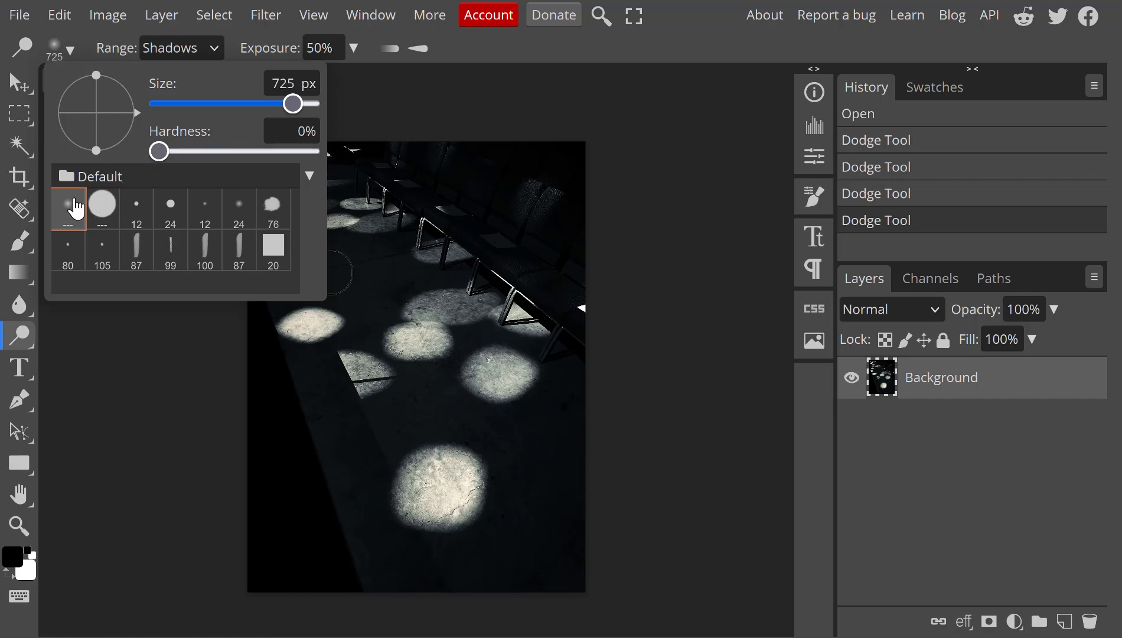
pyautogui.click(111, 211)
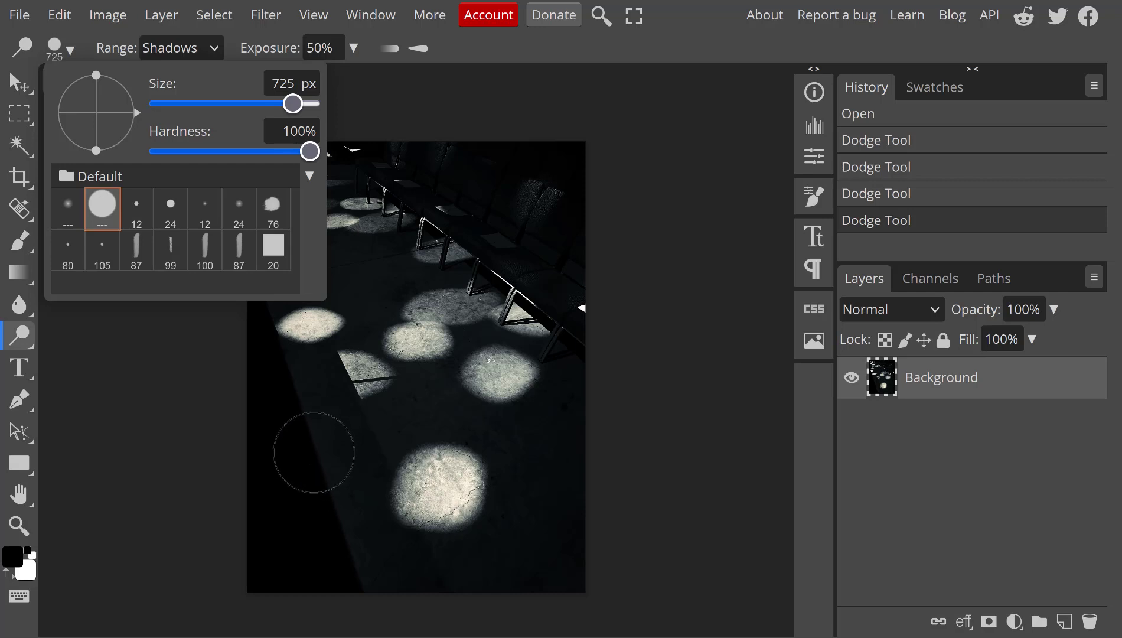
pyautogui.click(314, 453)
pyautogui.click(314, 453)
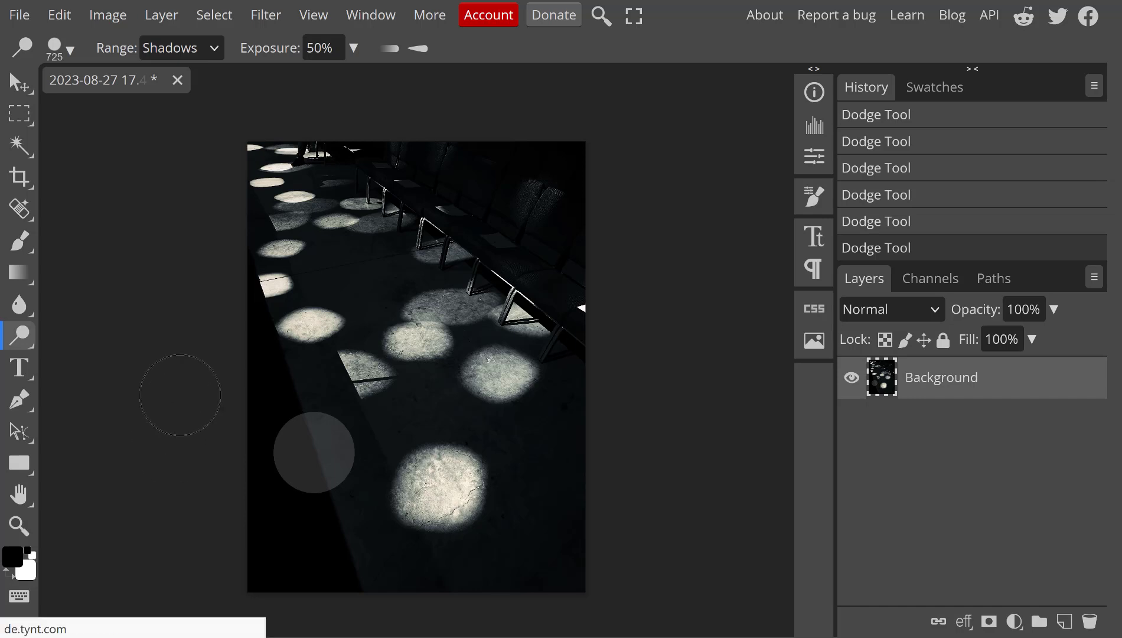
pyautogui.click(62, 16)
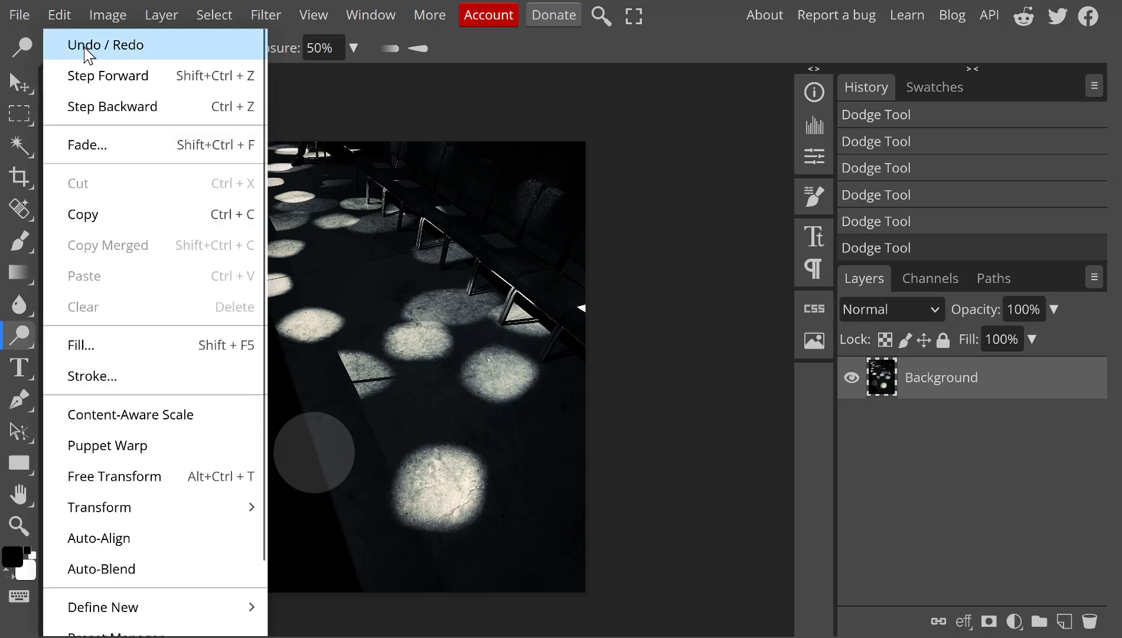
pyautogui.click(85, 46)
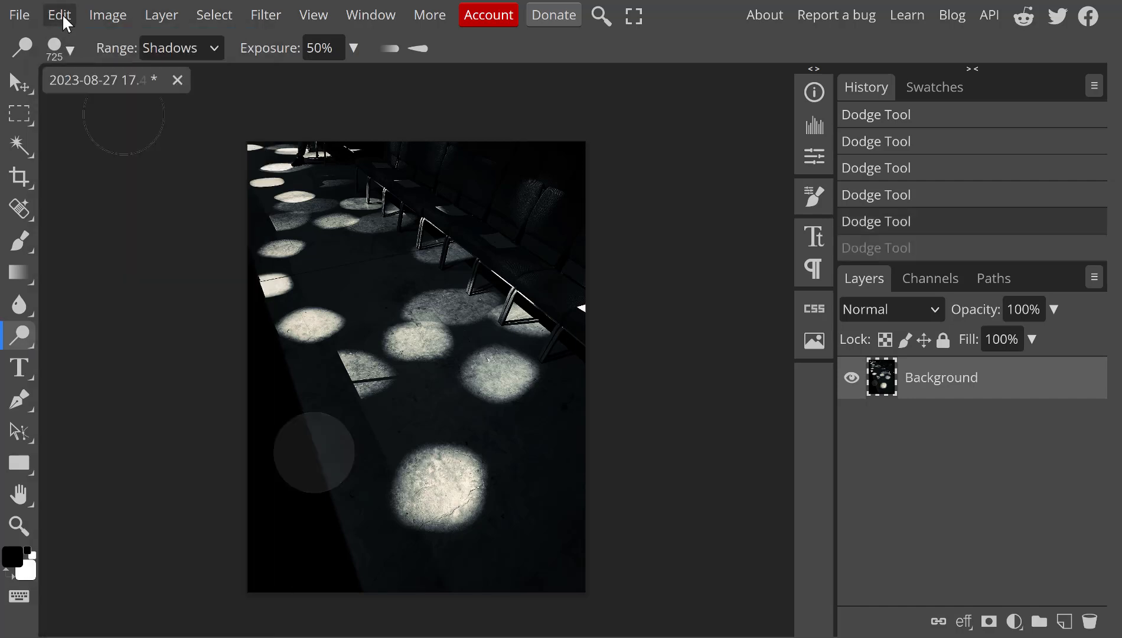
pyautogui.click(62, 16)
pyautogui.click(71, 39)
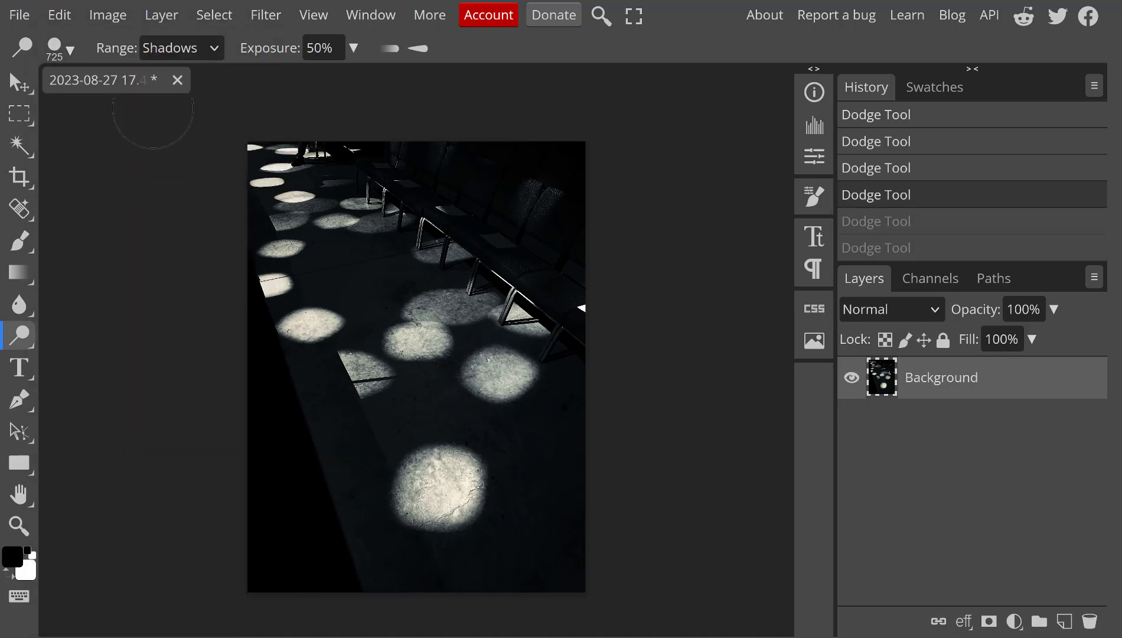
# Switch the 725 px dodge brush to the Soft Round preset with 0% hardness.
pyautogui.click(72, 49)
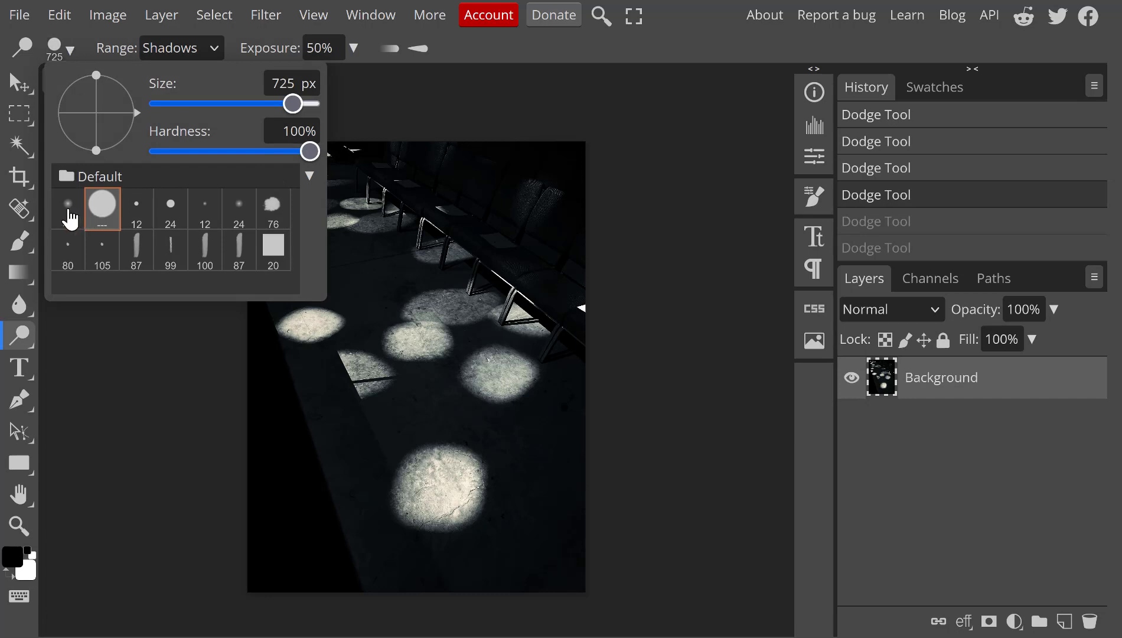
pyautogui.click(68, 216)
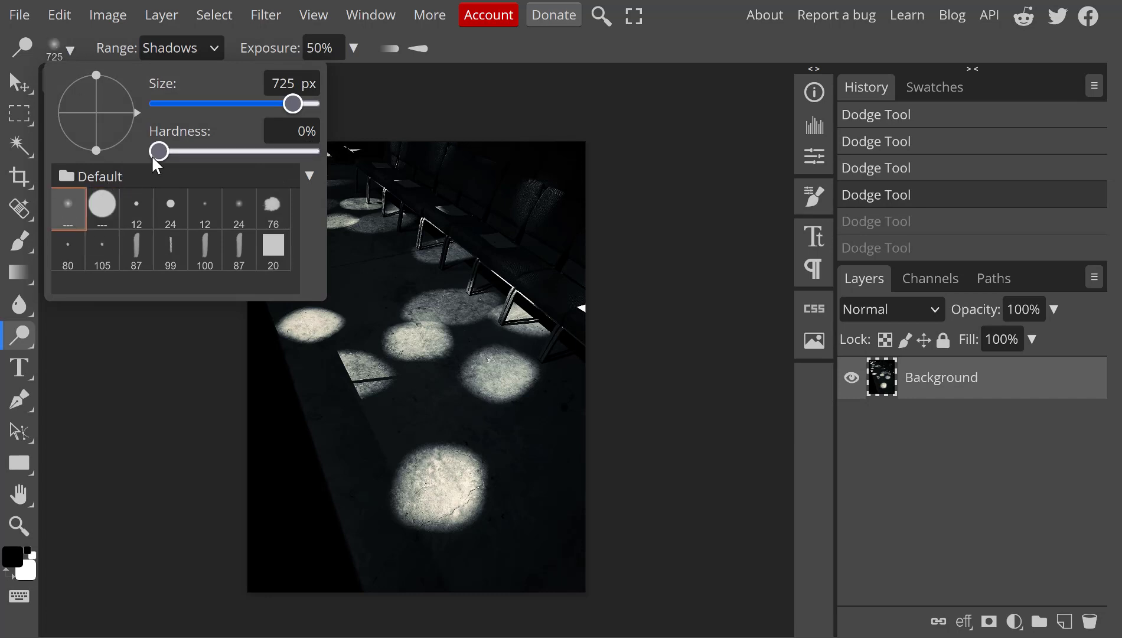
pyautogui.click(314, 134)
pyautogui.click(136, 344)
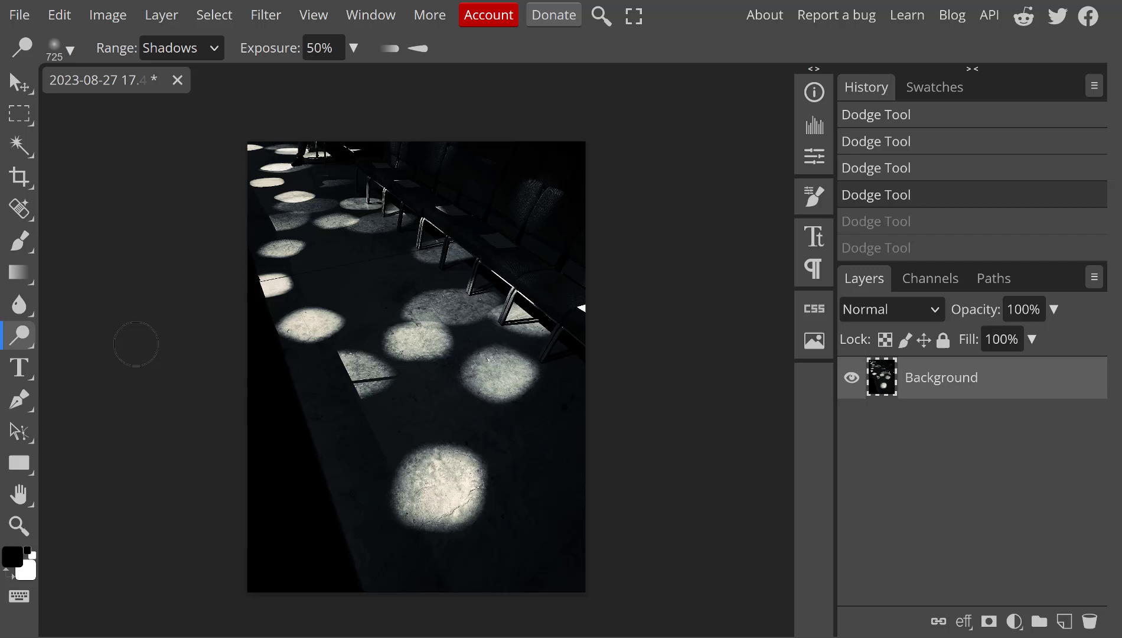
# Paint a soft dodge stroke on the photo, leaving the range on Shadows after trying Highlights.
pyautogui.moveTo(136, 343); pyautogui.dragTo(167, 147)
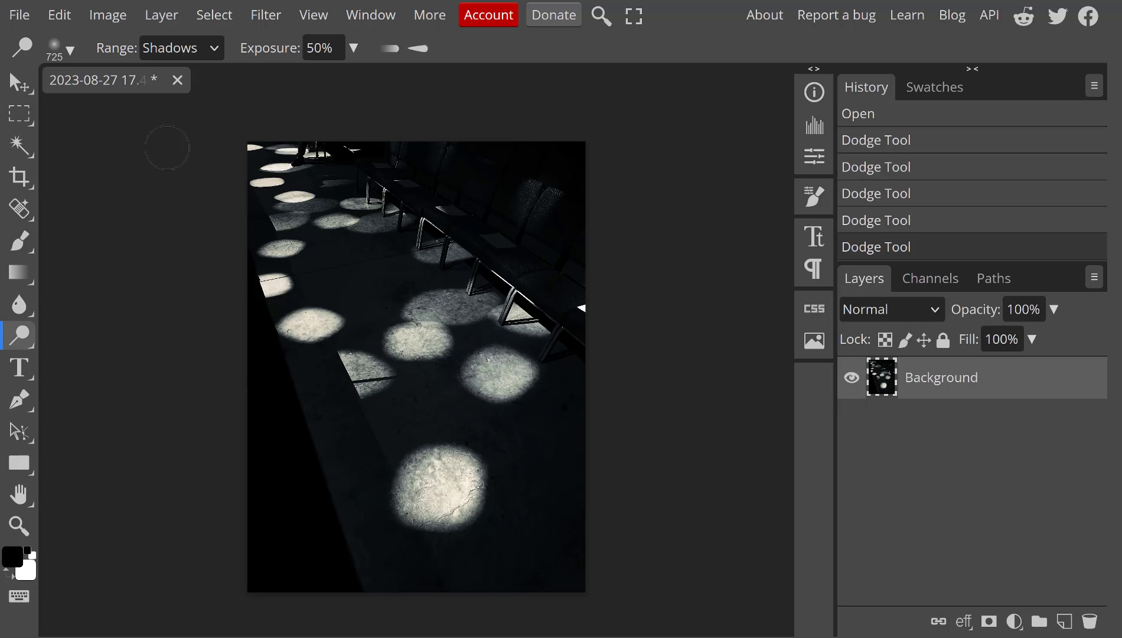
pyautogui.click(211, 53)
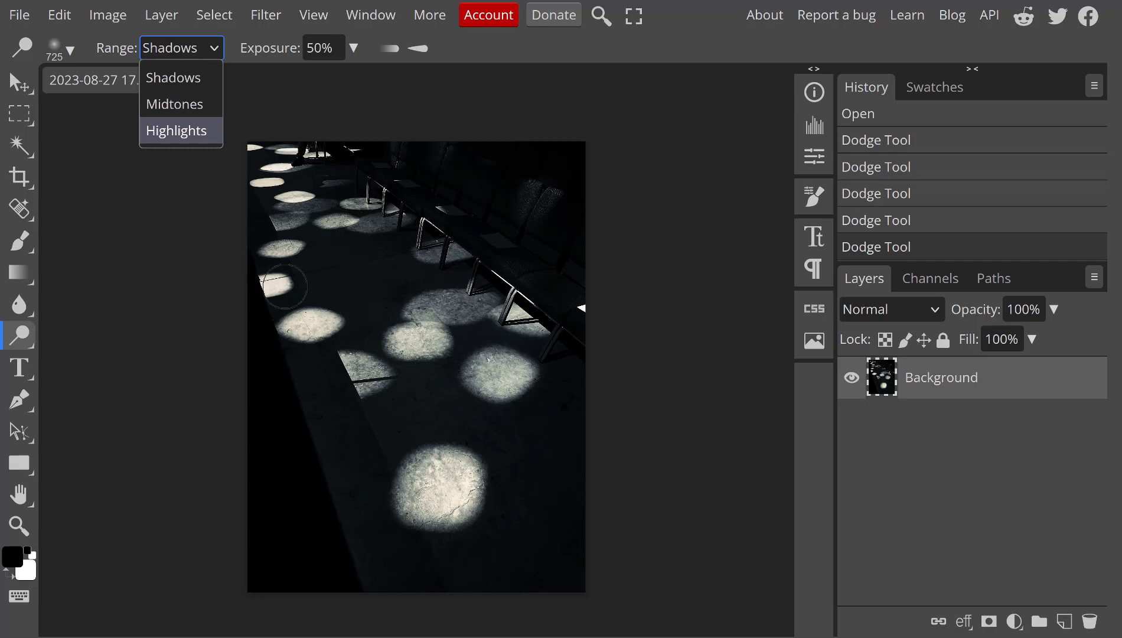
pyautogui.click(180, 131)
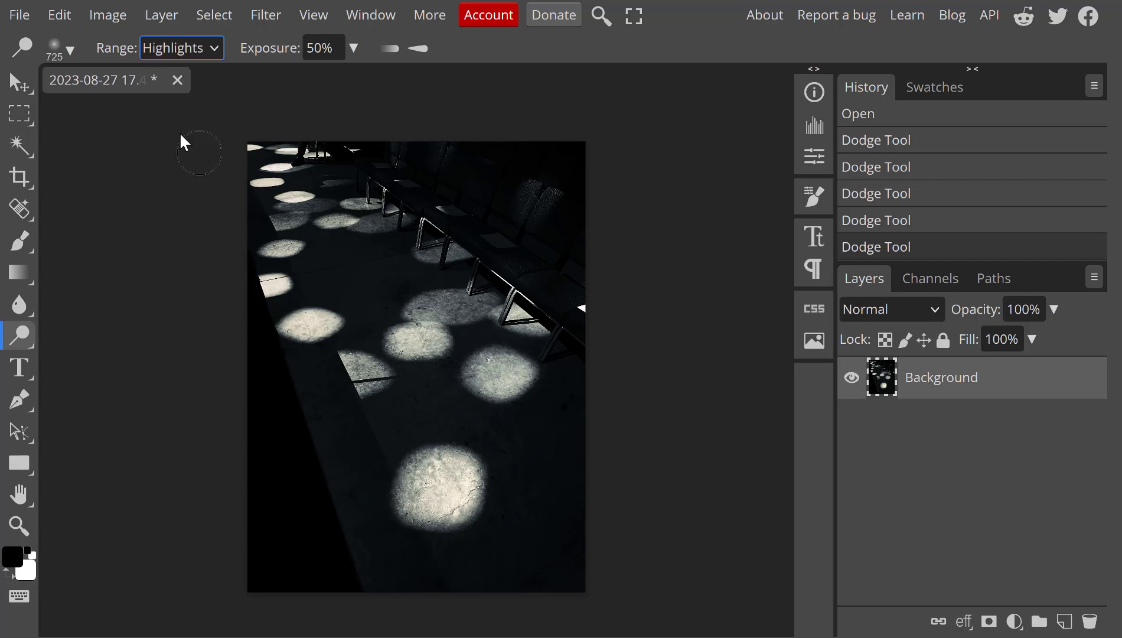
pyautogui.click(196, 50)
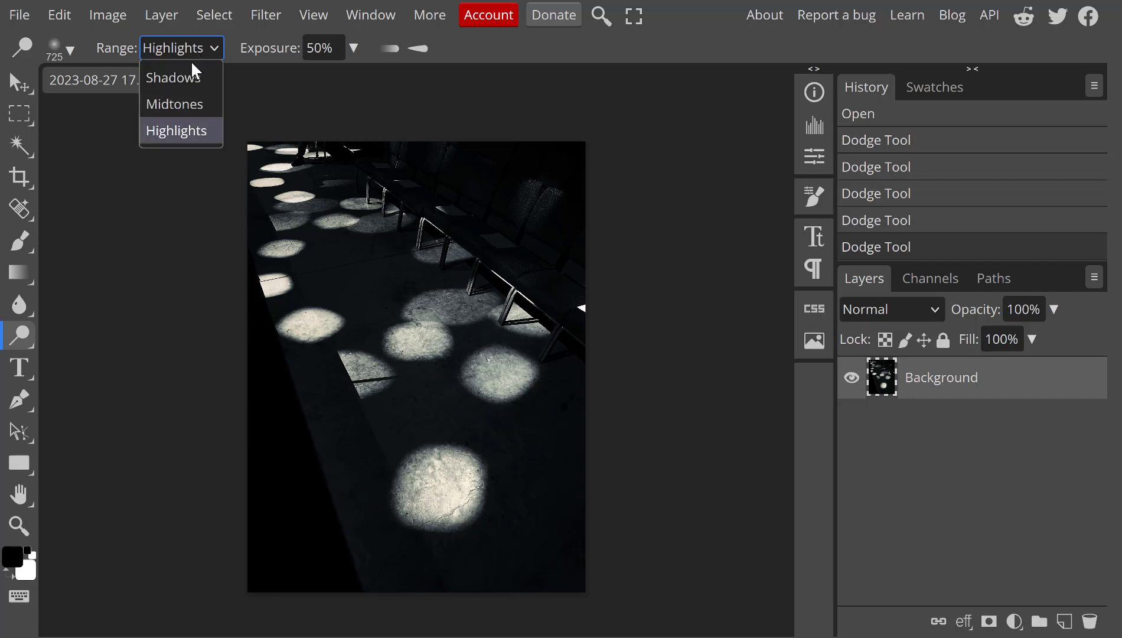
pyautogui.press('Escape')
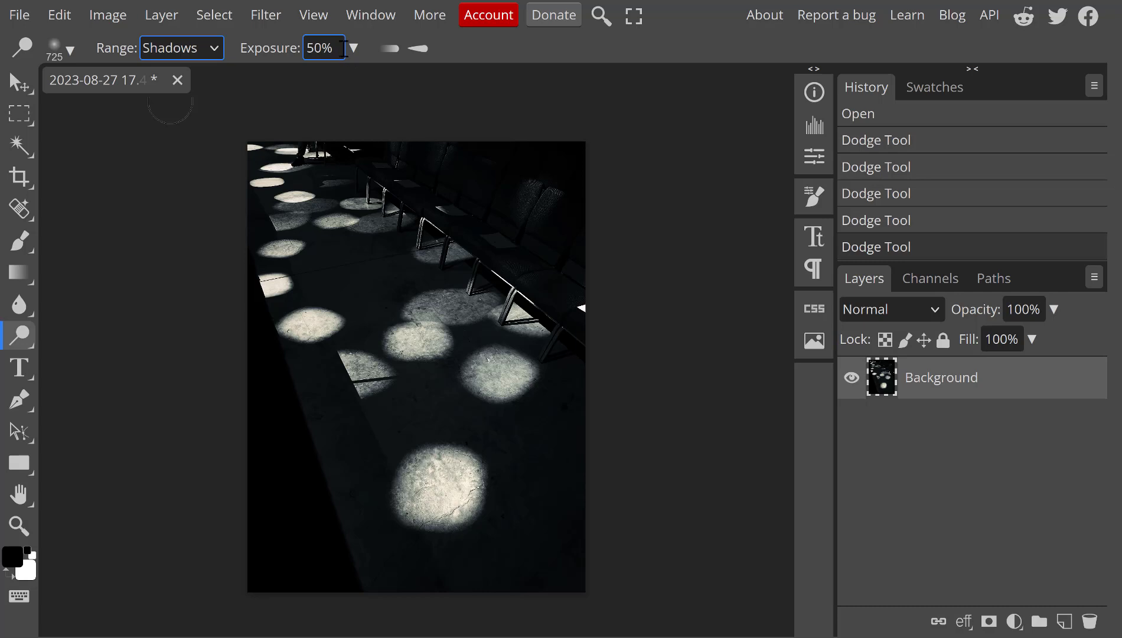
# Lower the Dodge Tool exposure from 50% to 13%.
pyautogui.click(353, 44)
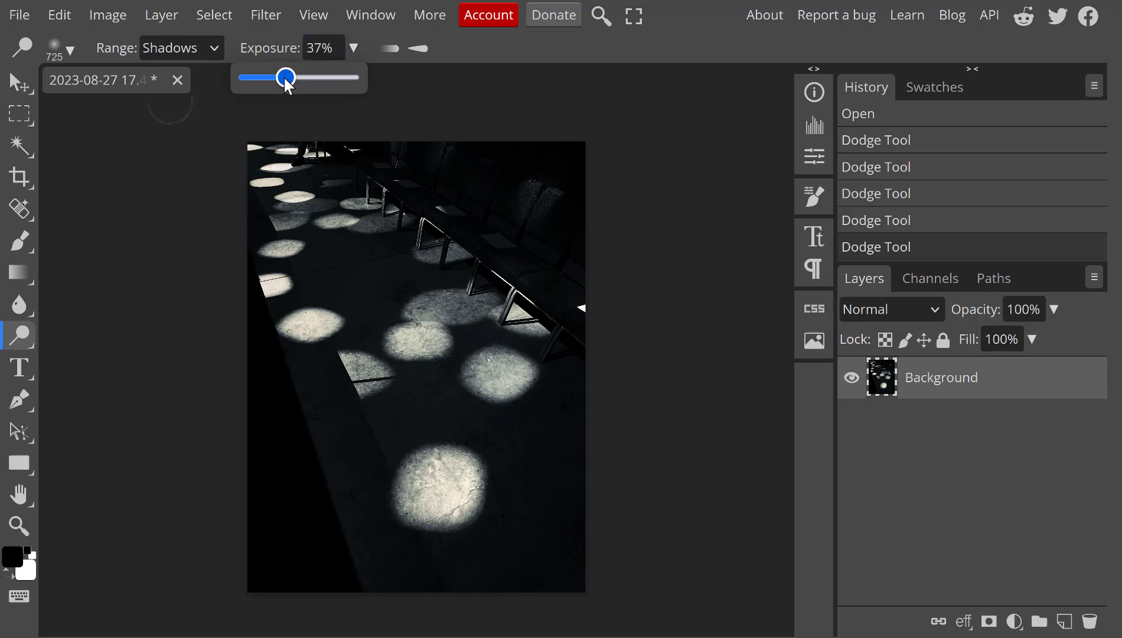
pyautogui.moveTo(284, 77); pyautogui.dragTo(262, 77)
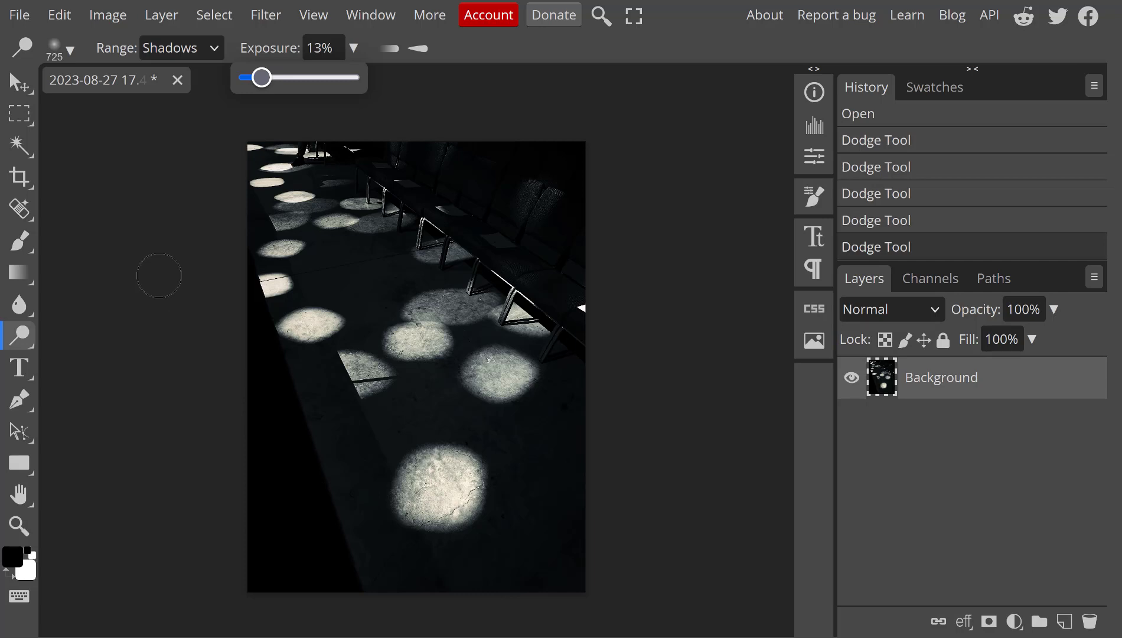
pyautogui.click(328, 58)
pyautogui.press('f')
# Dodge the upper-right chair shadows with two clicks at 13% exposure.
pyautogui.click(546, 125)
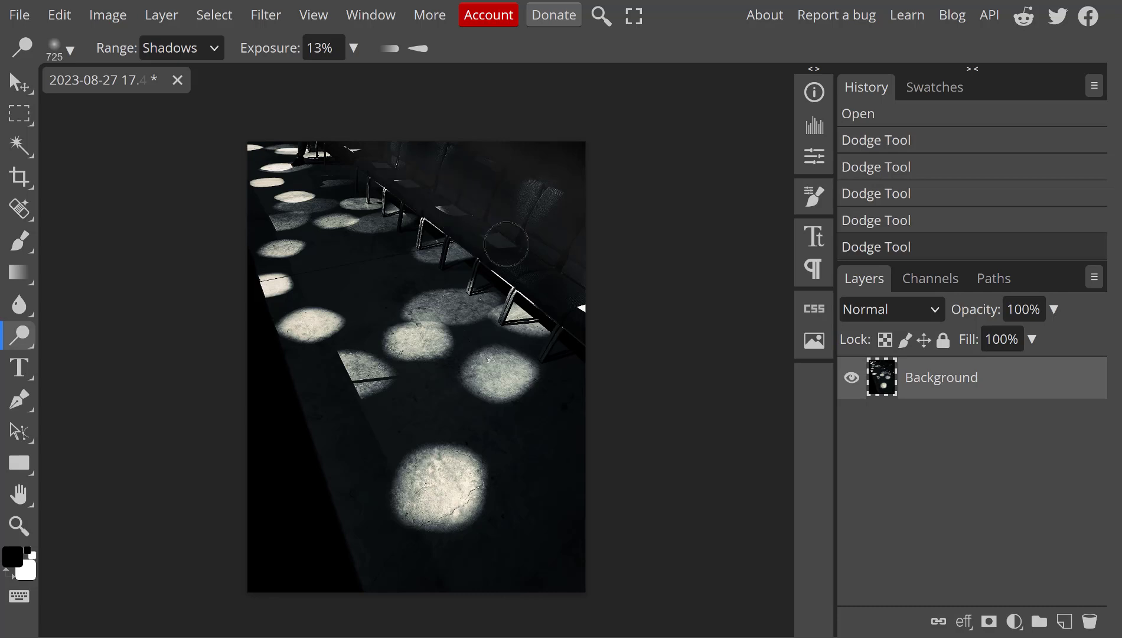
pyautogui.click(655, 365)
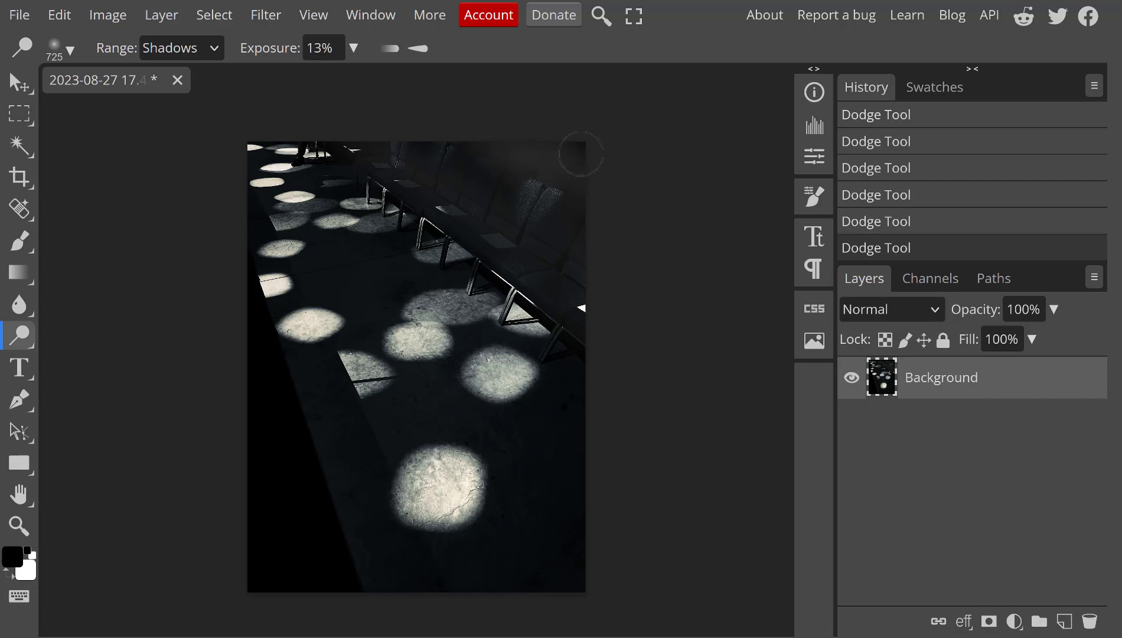
pyautogui.click(617, 181)
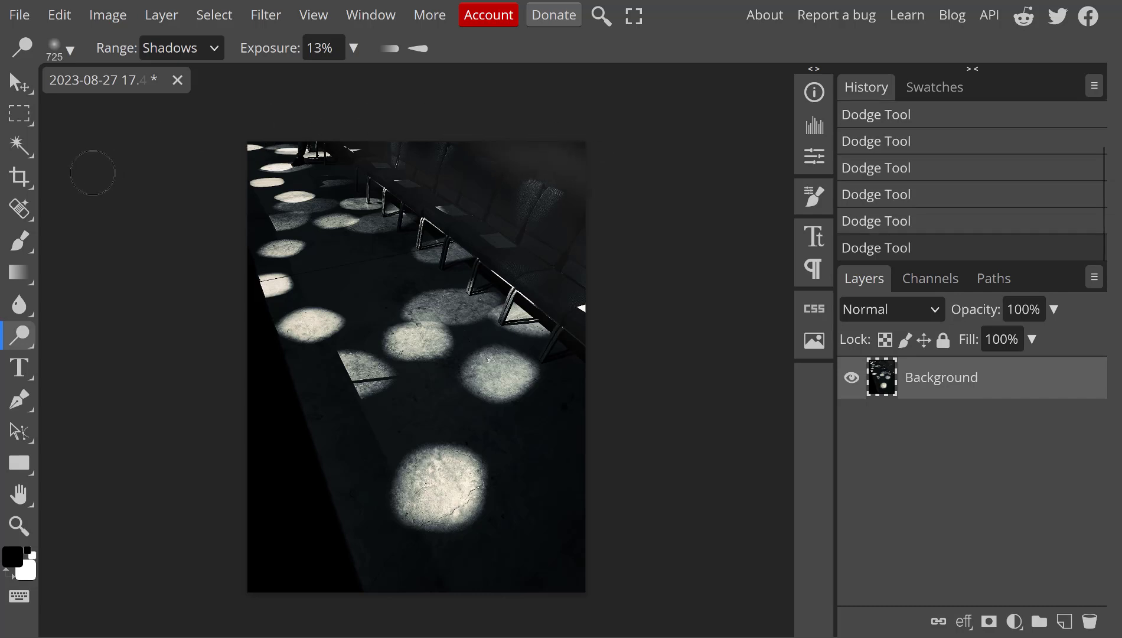
# Undo the last dodge stroke, then dodge the bright floor spot with Range set to Highlights.
pyautogui.click(57, 9)
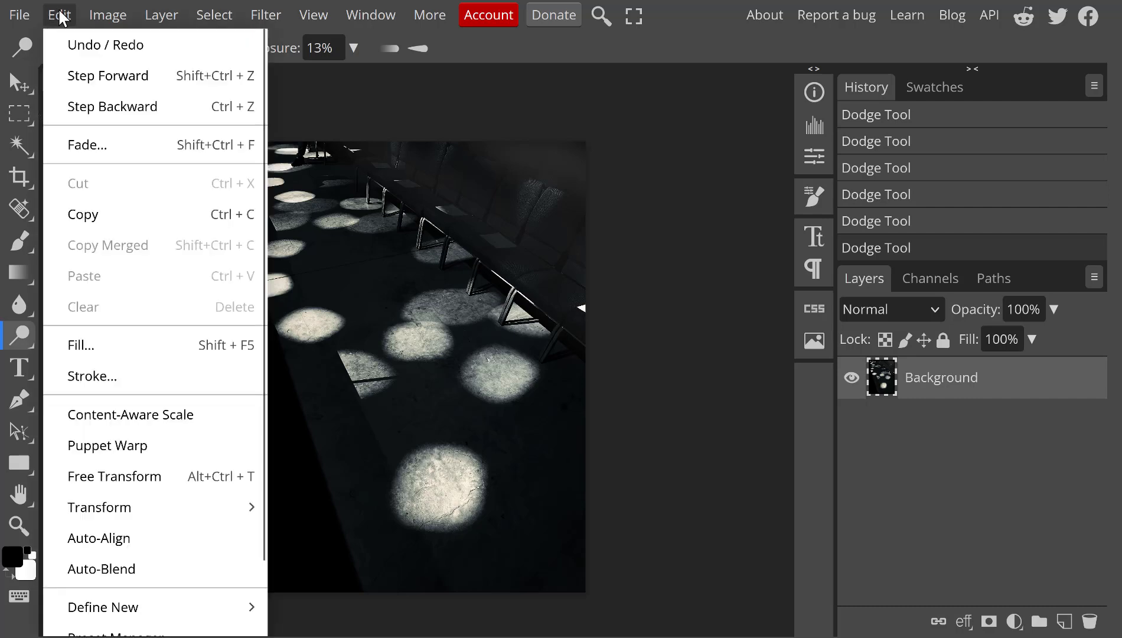
pyautogui.click(72, 53)
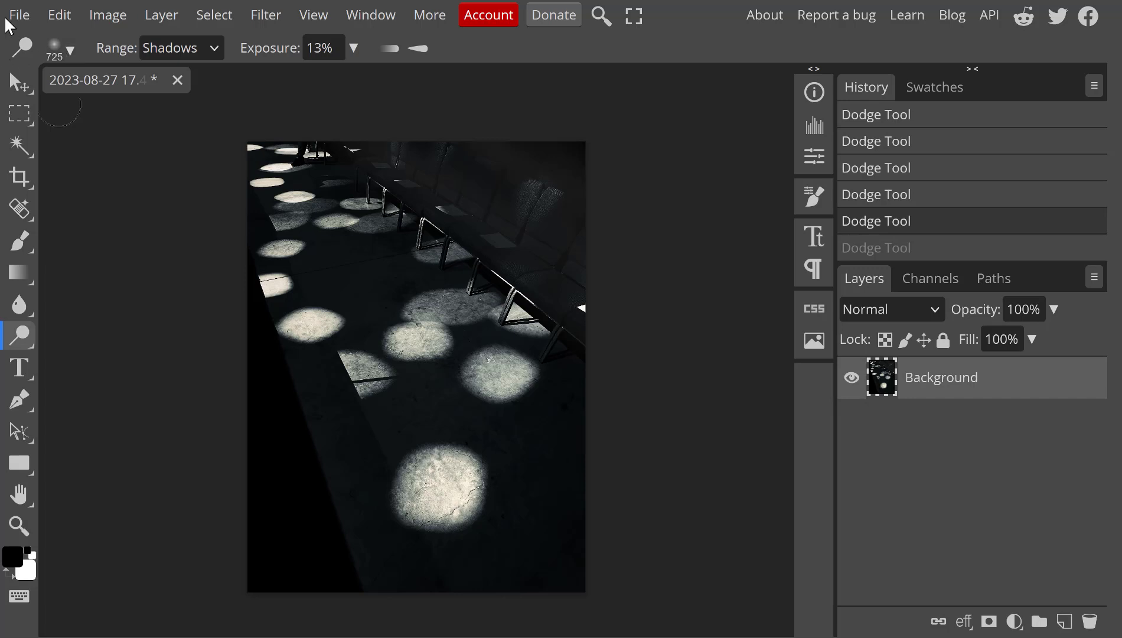
pyautogui.click(213, 45)
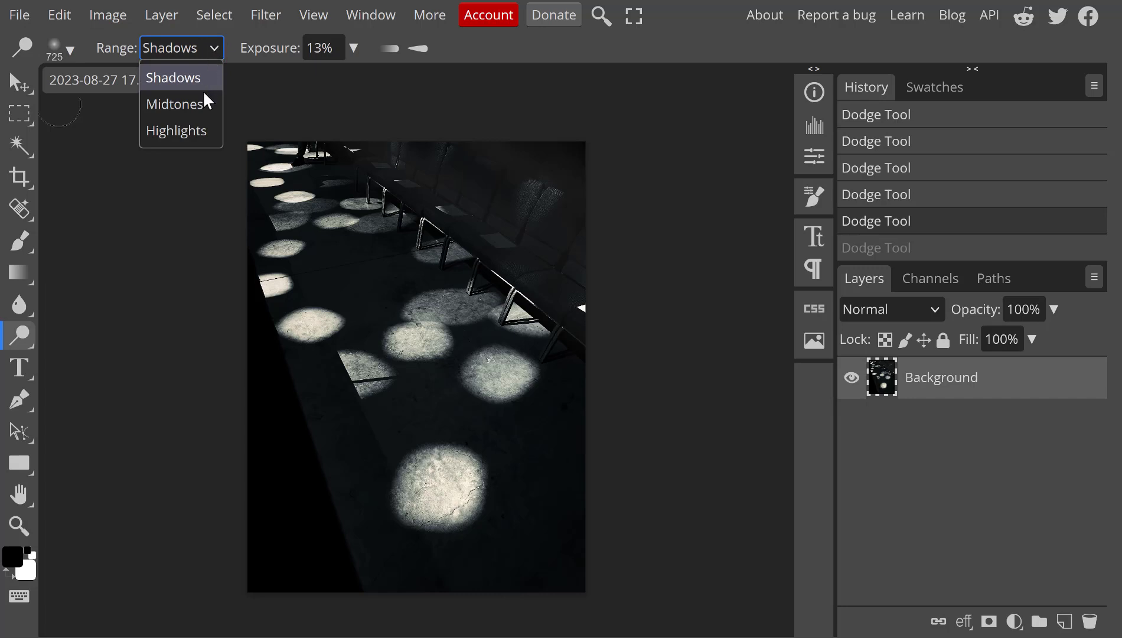
pyautogui.click(201, 130)
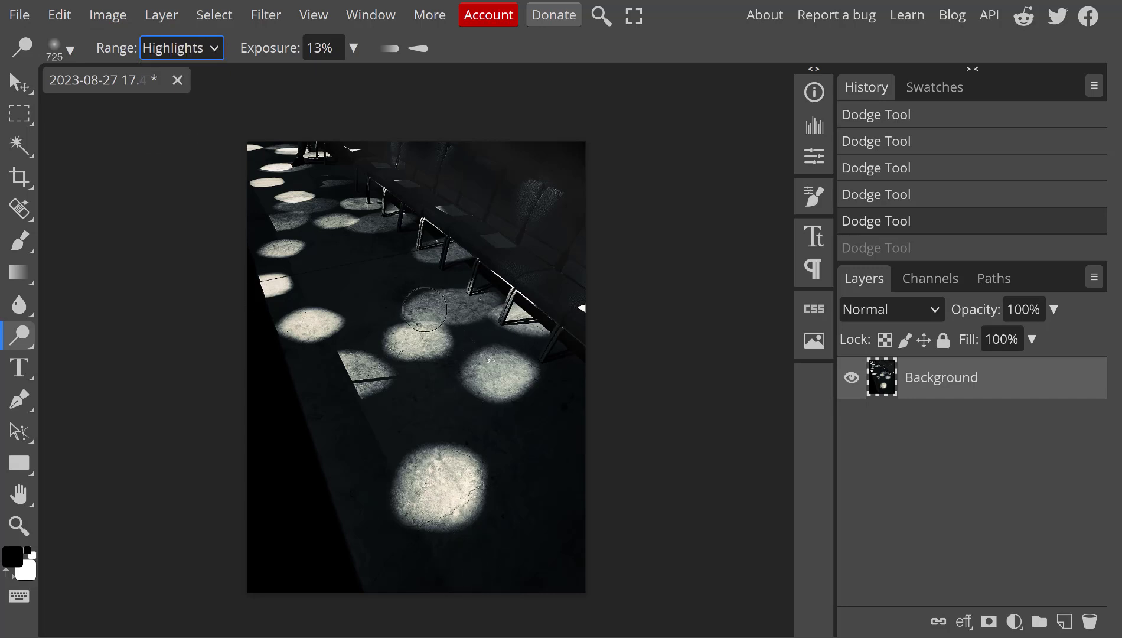
pyautogui.moveTo(469, 491)
pyautogui.mouseDown()
pyautogui.moveTo(447, 458)
pyautogui.moveTo(428, 459)
pyautogui.moveTo(403, 497)
pyautogui.moveTo(408, 510)
pyautogui.moveTo(437, 510)
pyautogui.moveTo(472, 483)
pyautogui.moveTo(436, 466)
pyautogui.moveTo(420, 474)
pyautogui.moveTo(433, 509)
pyautogui.mouseUp()
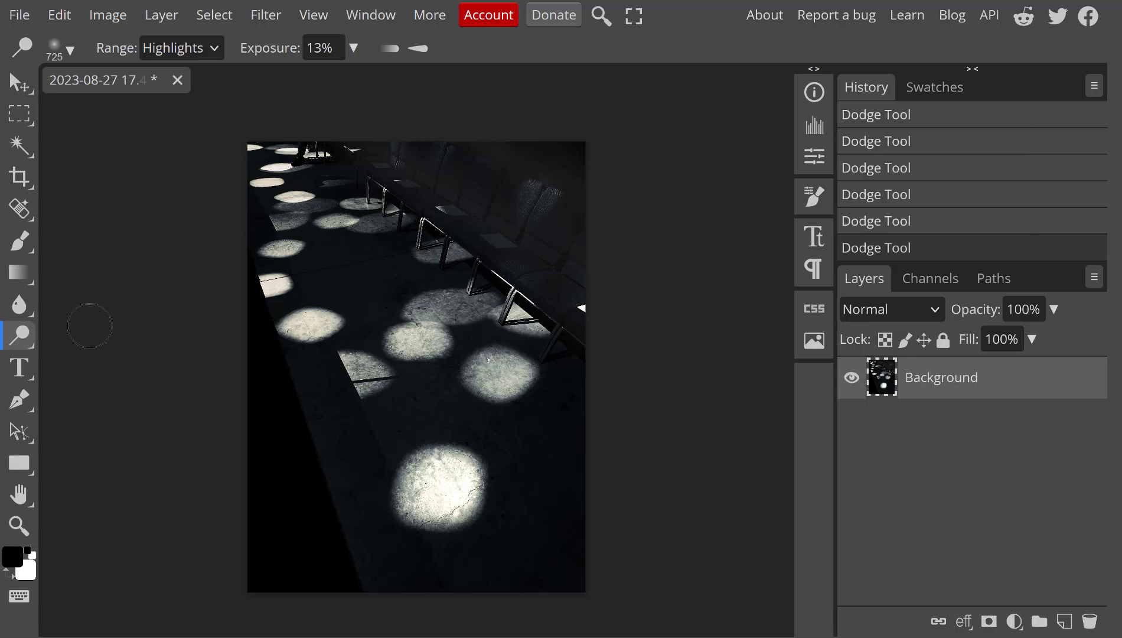
# Choose the Burn Tool from the Dodge tool's flyout group.
pyautogui.rightClick(22, 339)
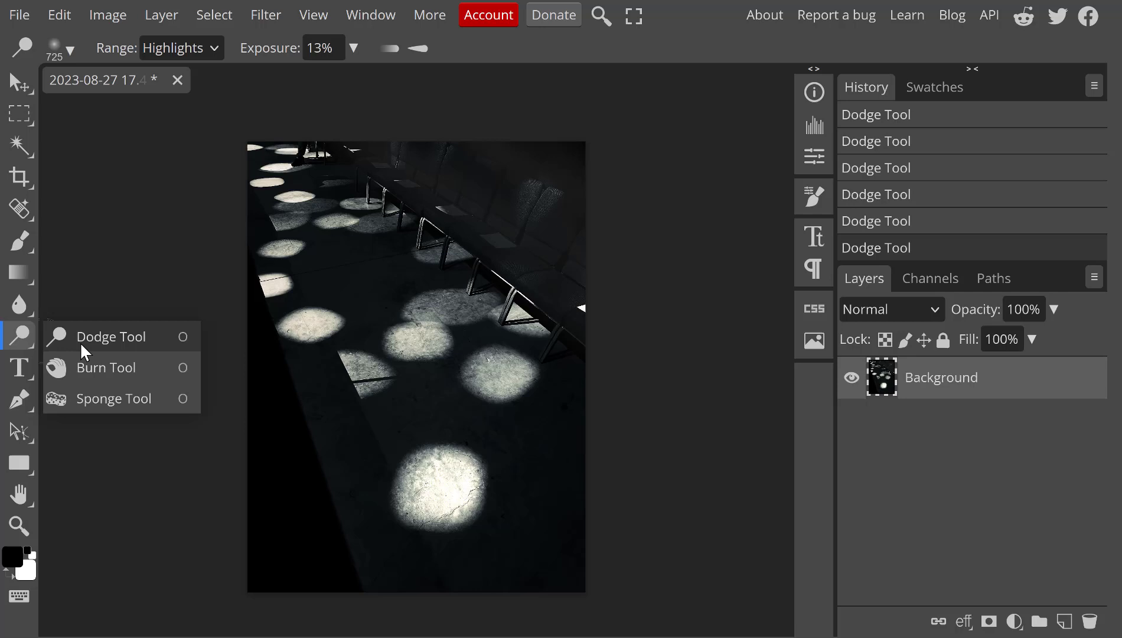
pyautogui.click(81, 366)
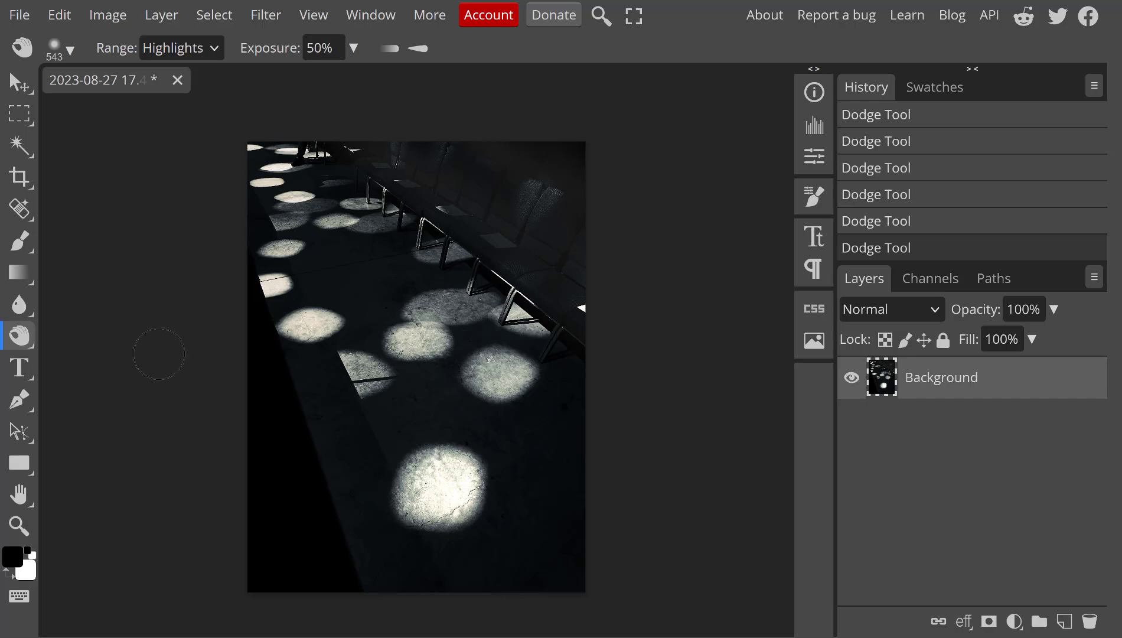
# Set the burn brush to a soft round tip at 212 px with 0% hardness.
pyautogui.click(71, 49)
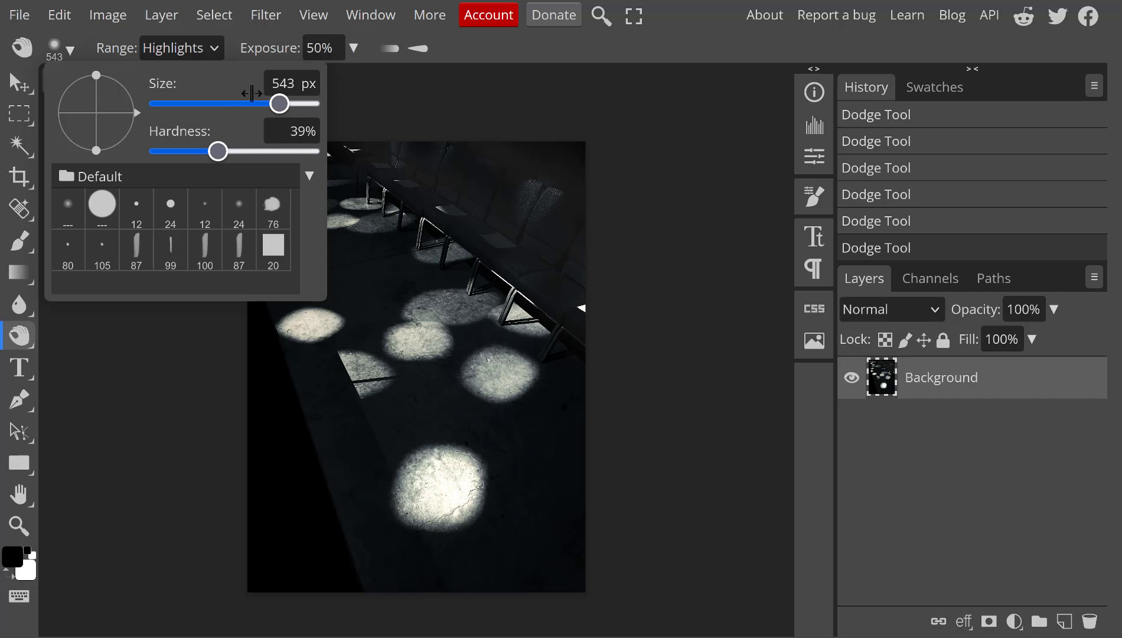
pyautogui.click(277, 104)
pyautogui.moveTo(277, 103); pyautogui.dragTo(244, 103)
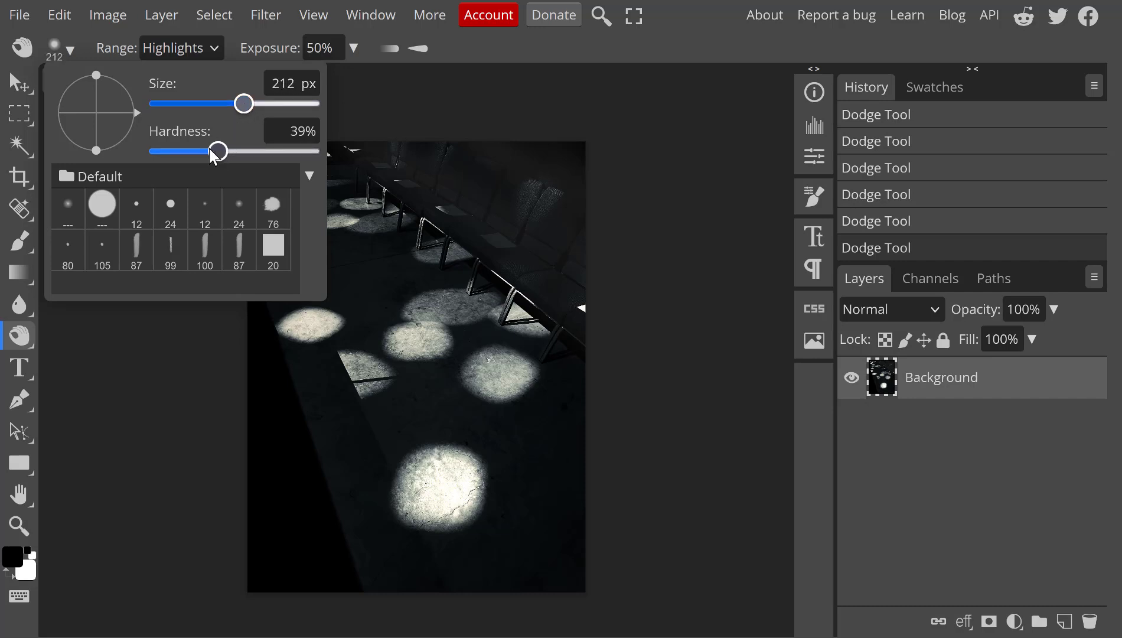
pyautogui.click(69, 209)
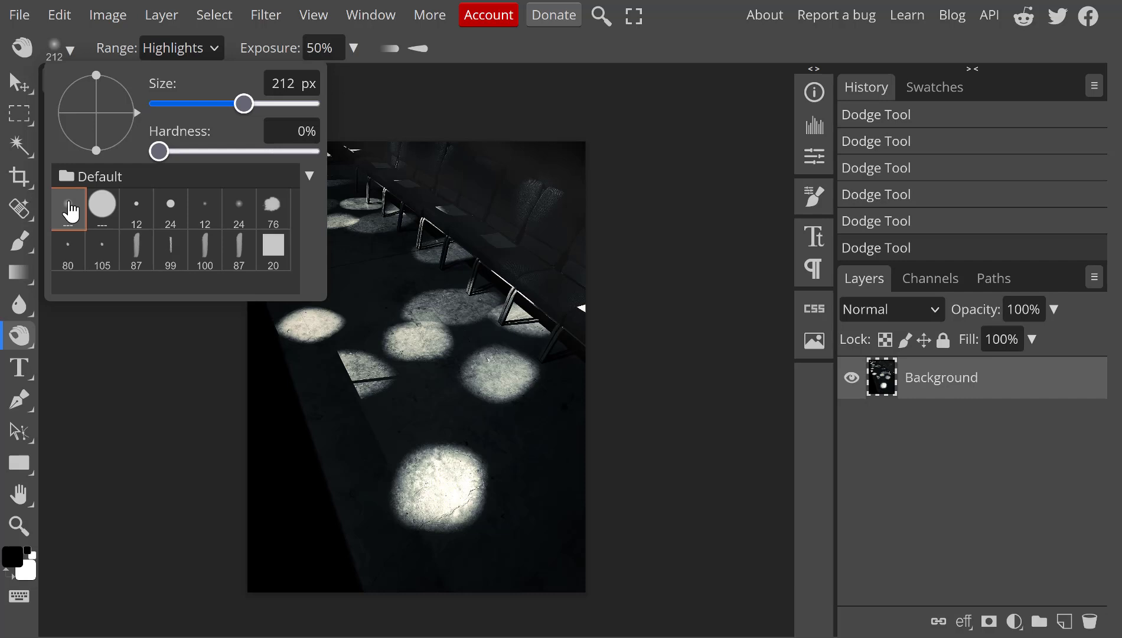
pyautogui.click(214, 50)
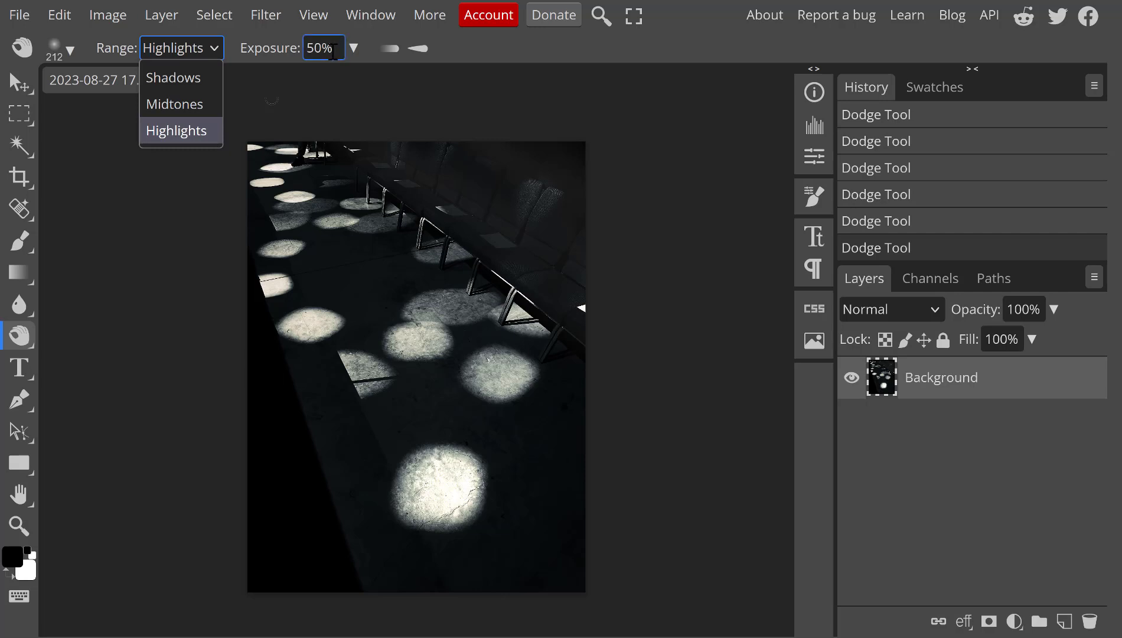
# Burn the bottom light spot twice using a 494 px brush at 25% exposure.
pyautogui.click(355, 47)
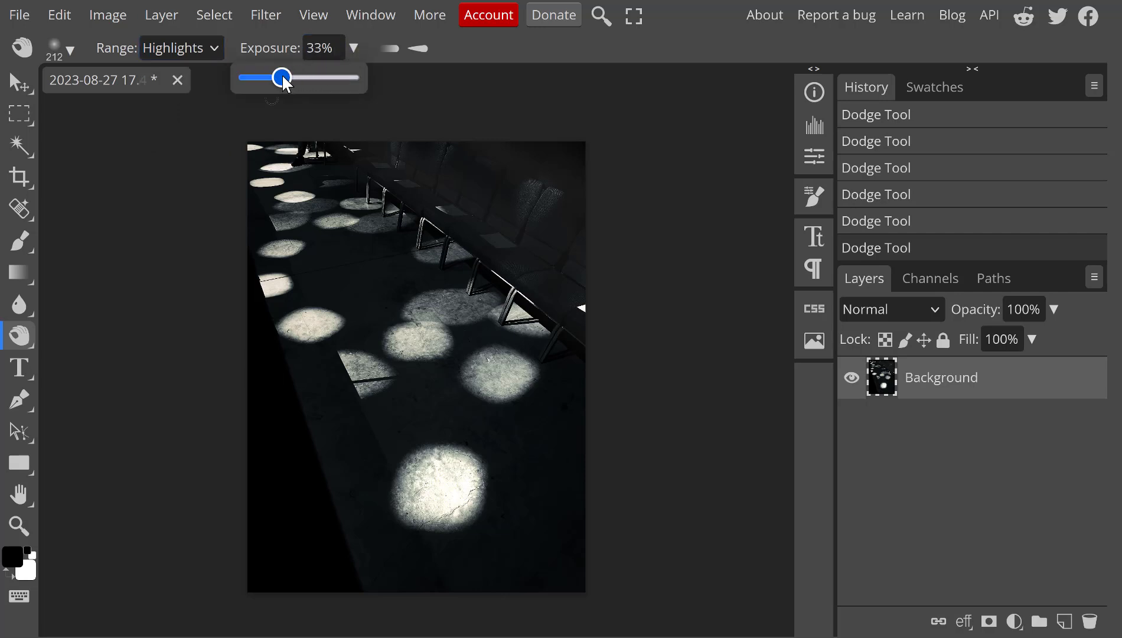
pyautogui.moveTo(282, 77); pyautogui.dragTo(273, 77)
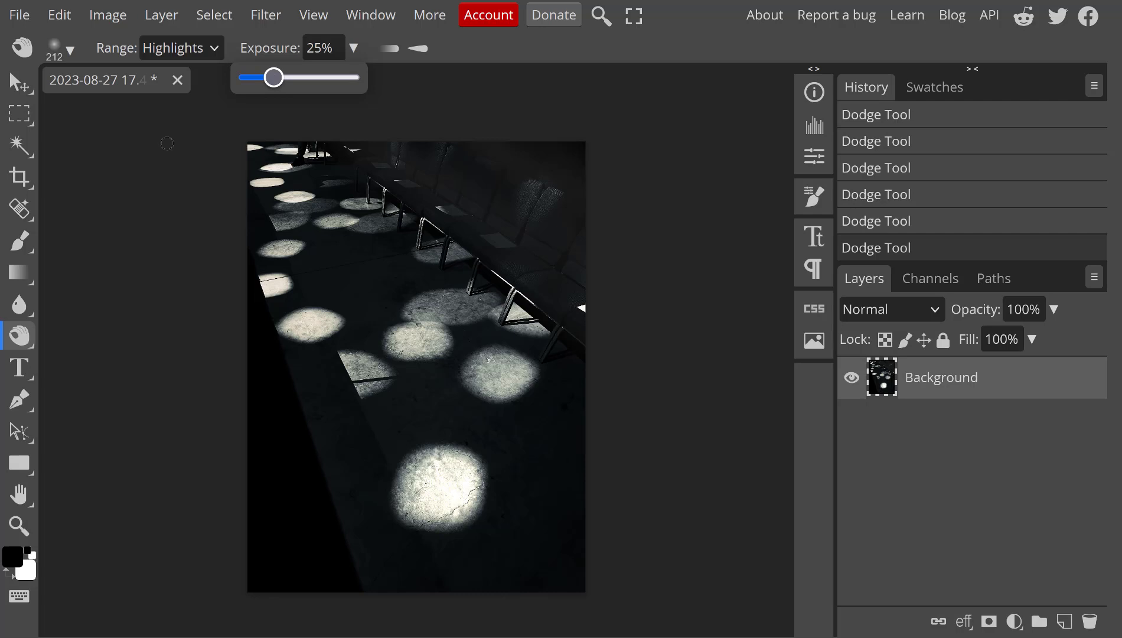
pyautogui.click(71, 52)
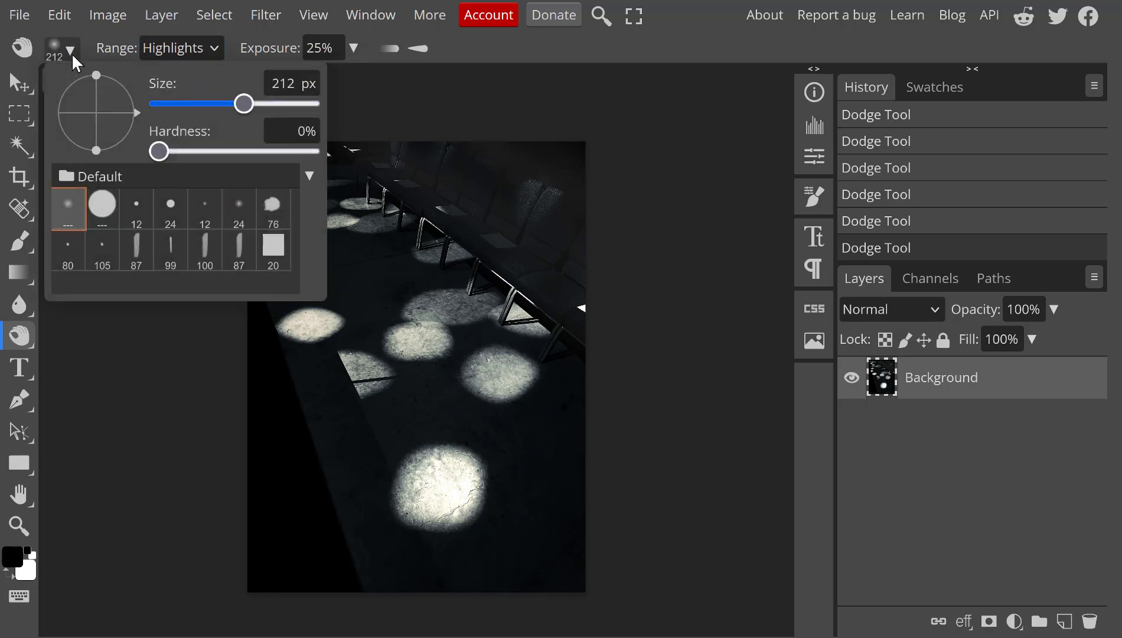
pyautogui.moveTo(242, 102); pyautogui.dragTo(275, 104)
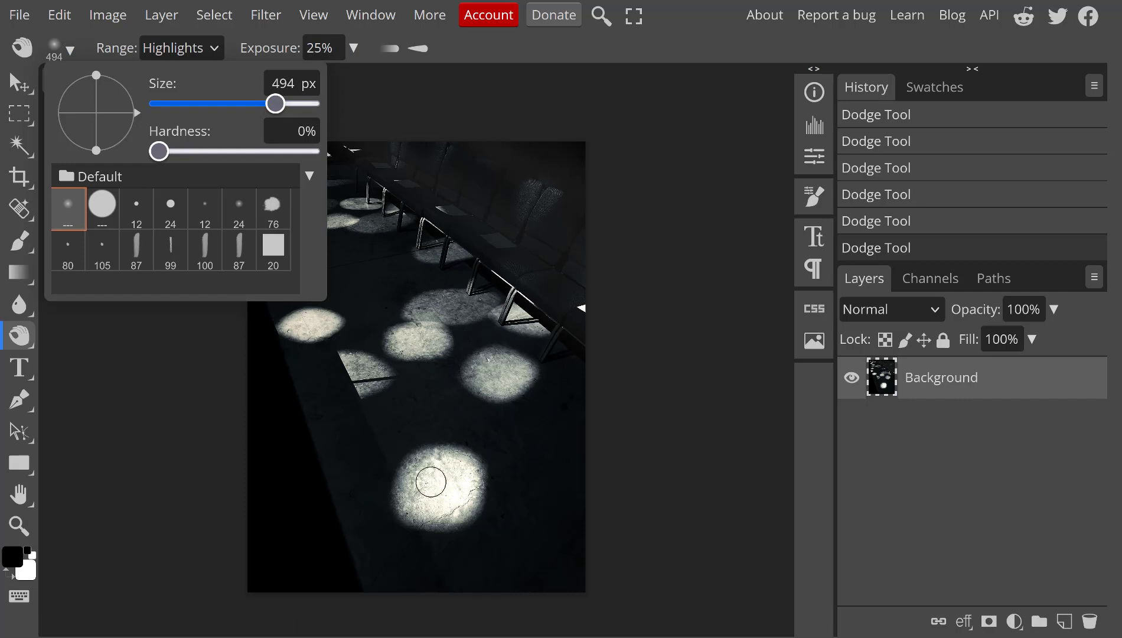
pyautogui.keyDown('alt'); pyautogui.click(89, 372); pyautogui.keyUp('alt')
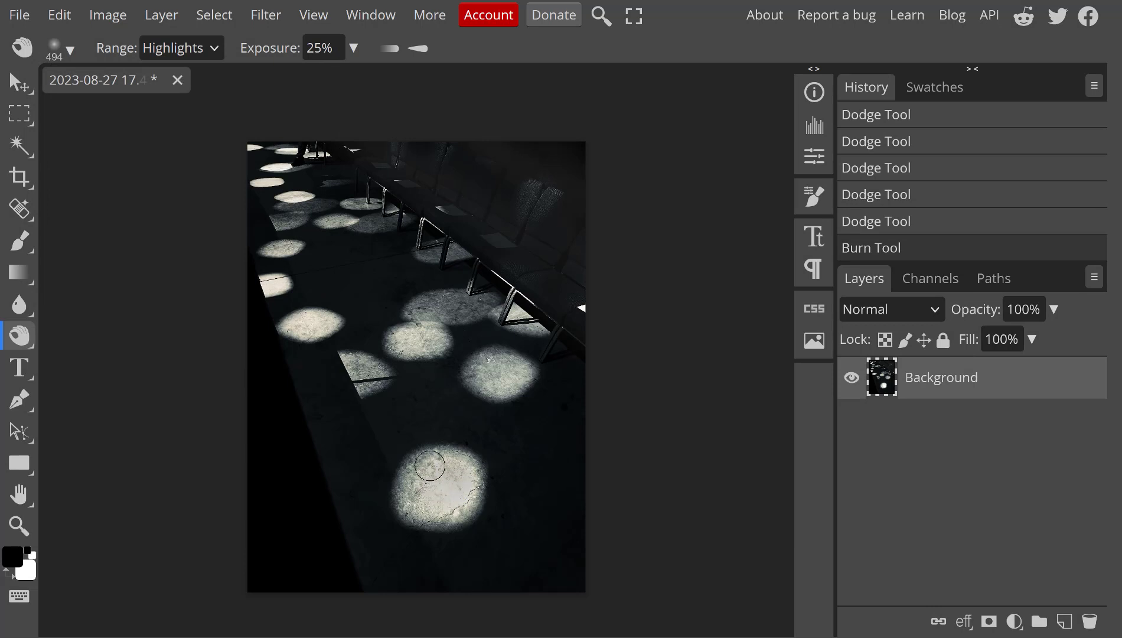
pyautogui.click(430, 466)
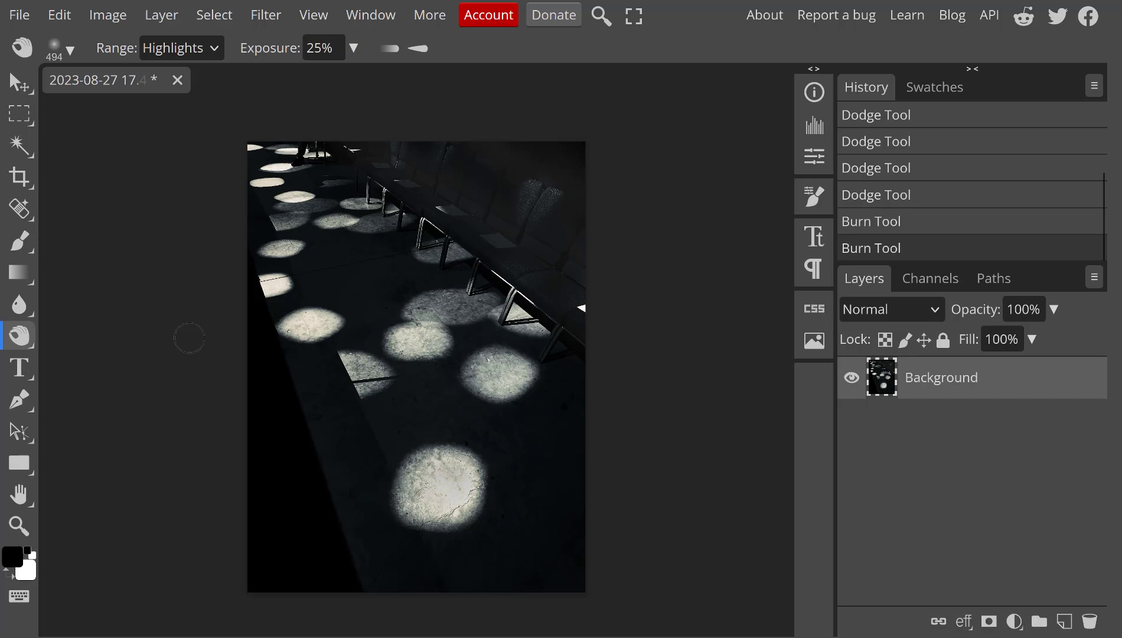
# Undo the last burn stroke and re-burn the bottom light spot at 16% exposure.
pyautogui.click(59, 15)
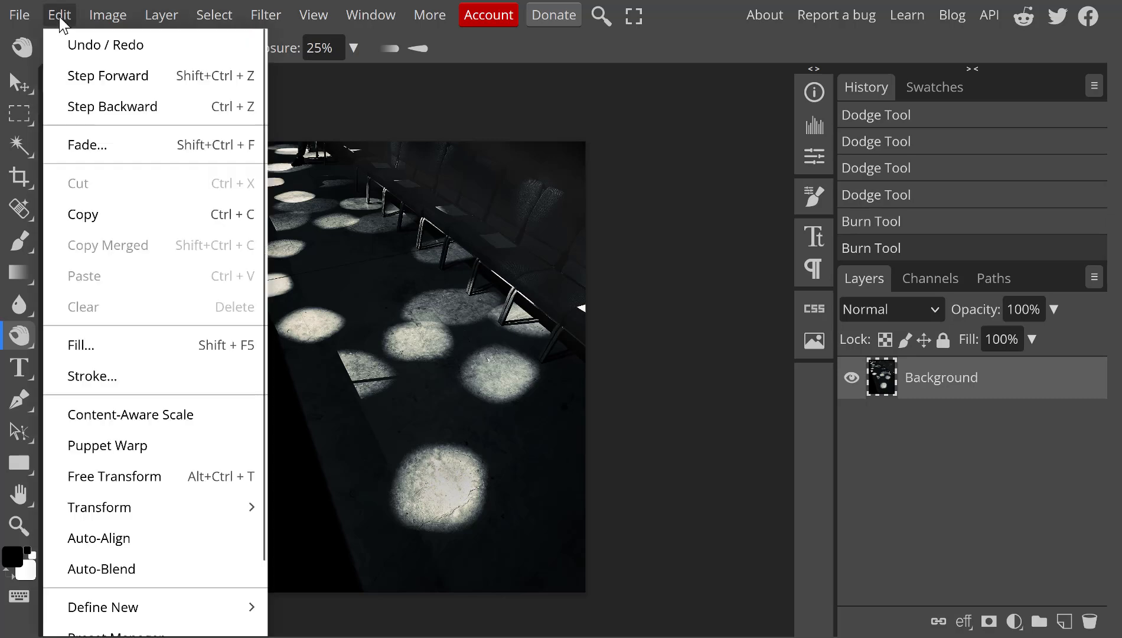
pyautogui.click(65, 47)
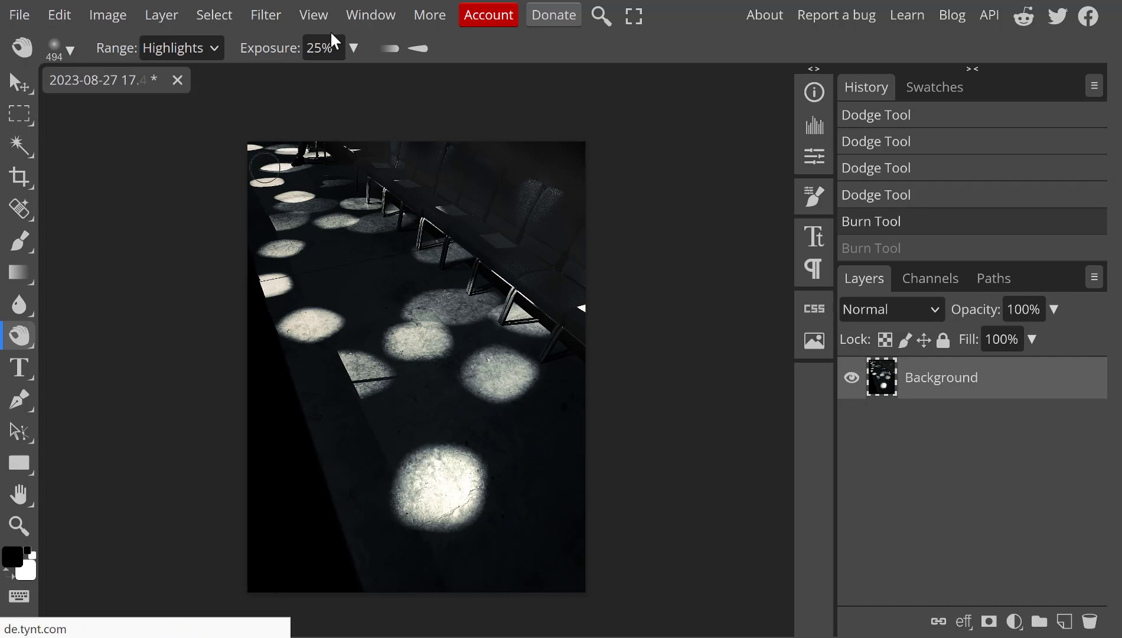
pyautogui.click(353, 48)
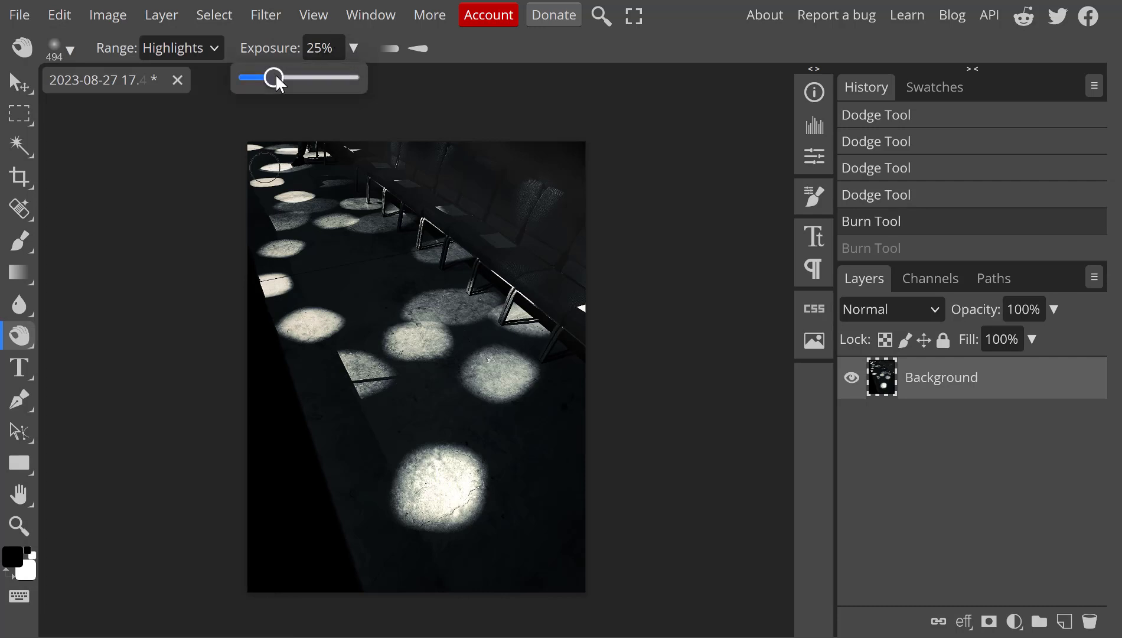
pyautogui.moveTo(275, 76); pyautogui.dragTo(264, 76)
pyautogui.click(188, 187)
pyautogui.hotkey('ctrl', 'z')
pyautogui.moveTo(450, 503)
pyautogui.mouseDown()
pyautogui.moveTo(490, 506)
pyautogui.moveTo(446, 464)
pyautogui.moveTo(413, 487)
pyautogui.moveTo(443, 503)
pyautogui.moveTo(468, 493)
pyautogui.mouseUp()
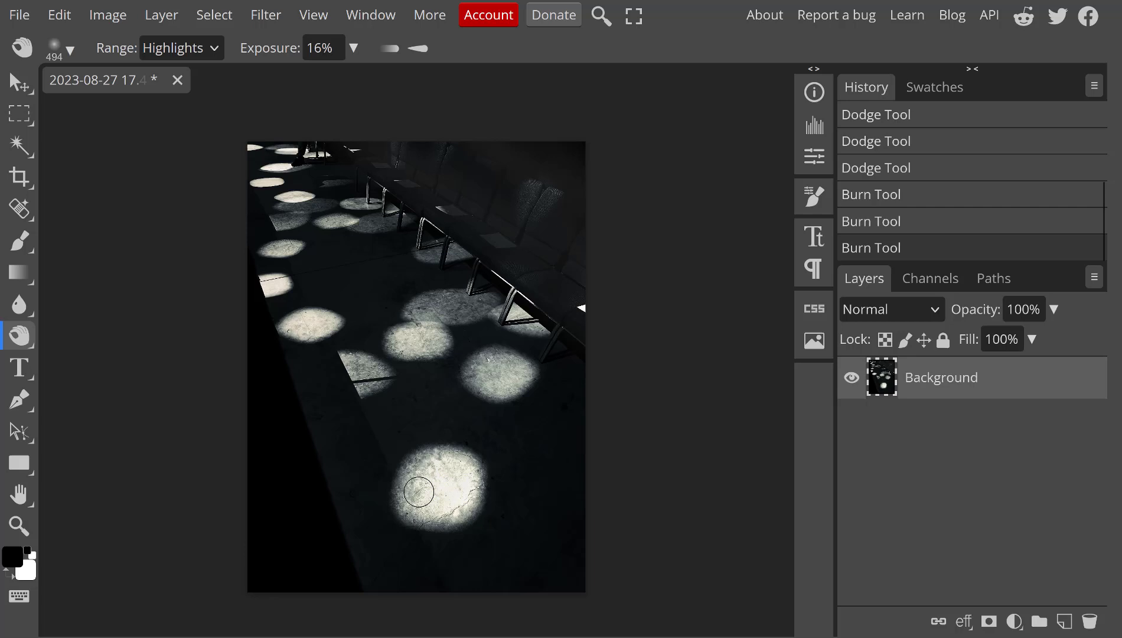